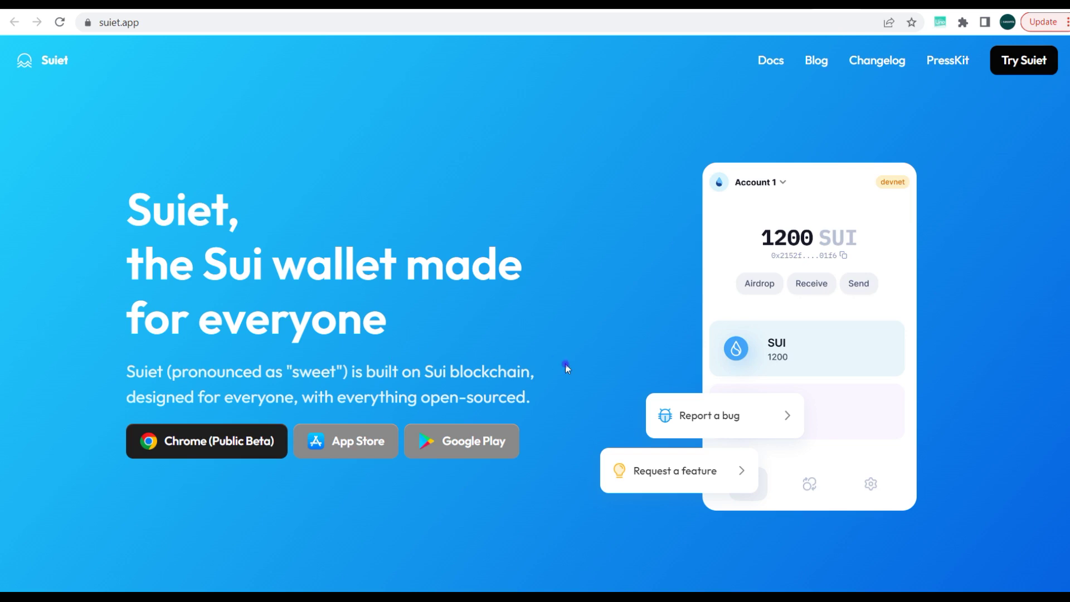
Scroll up and down through the Suiet wallet page to review it before installing.
scroll(566, 366, down, 8)
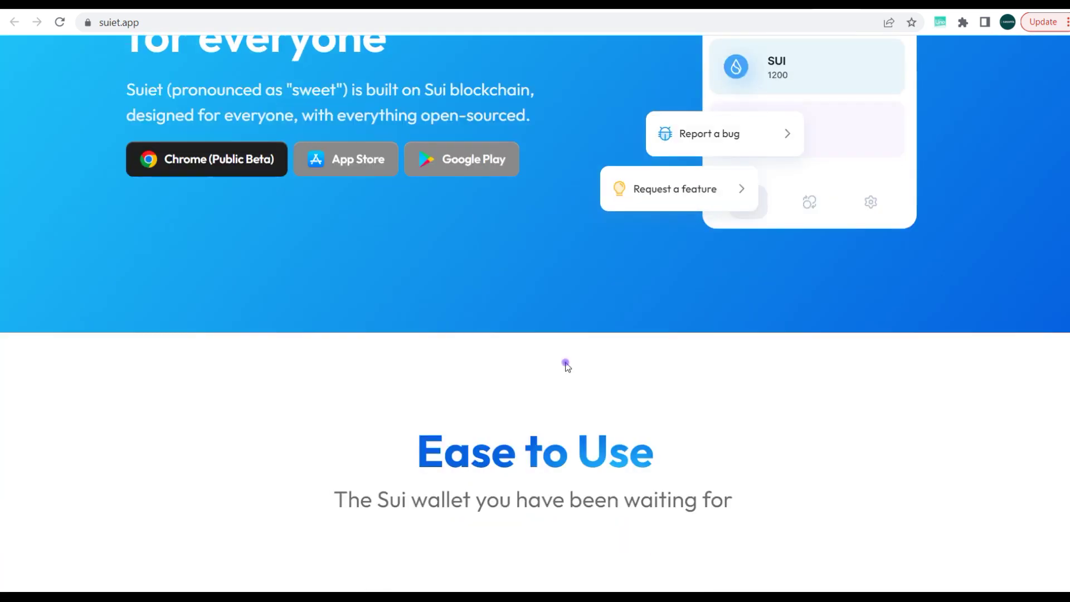
scroll(566, 365, down, 2)
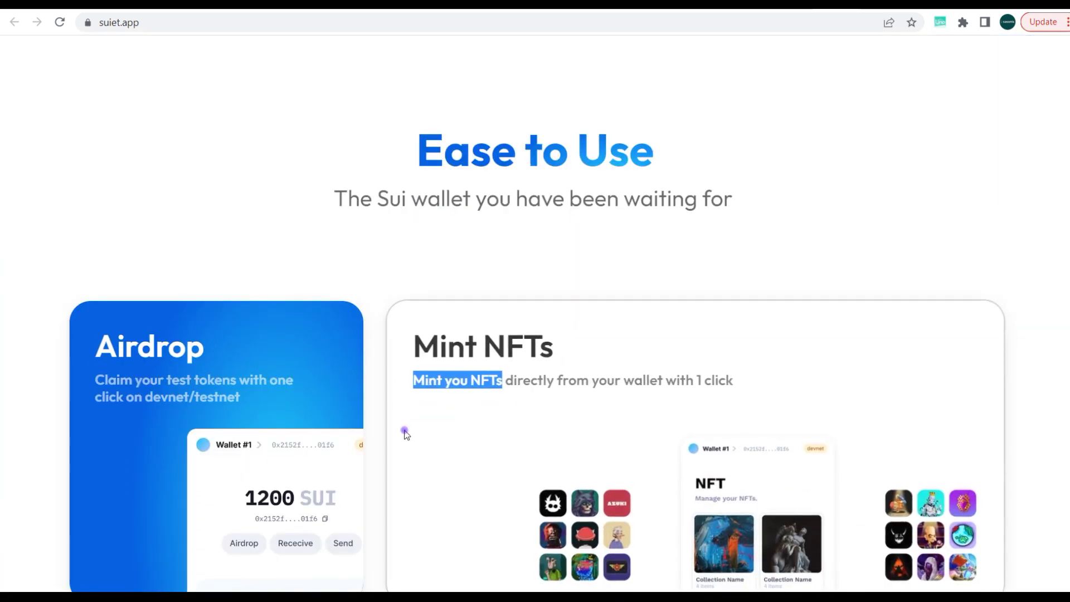
scroll(379, 281, up, 5)
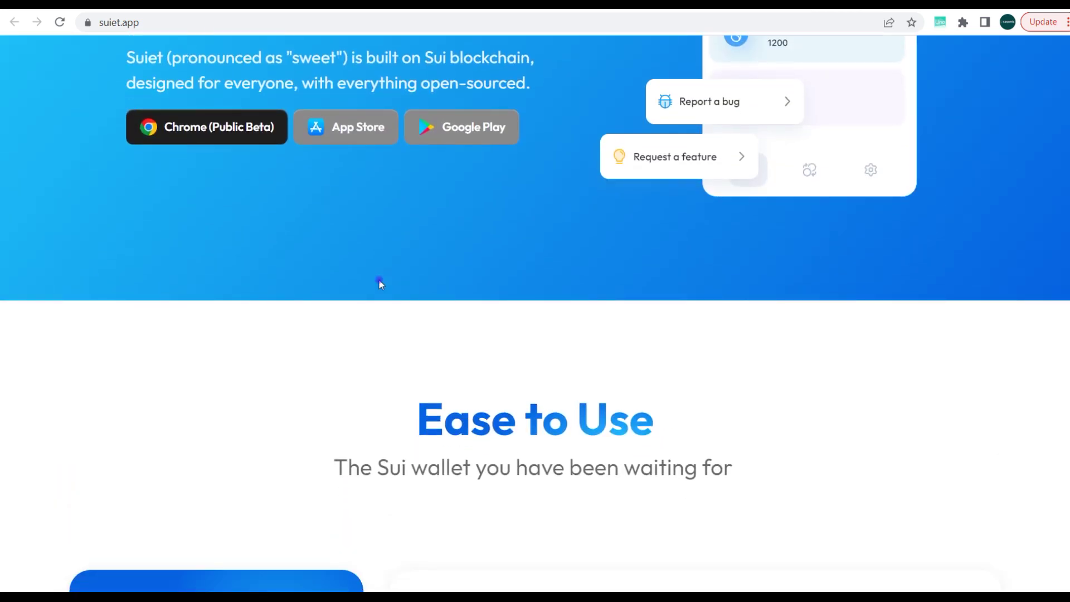
scroll(343, 307, down, 3)
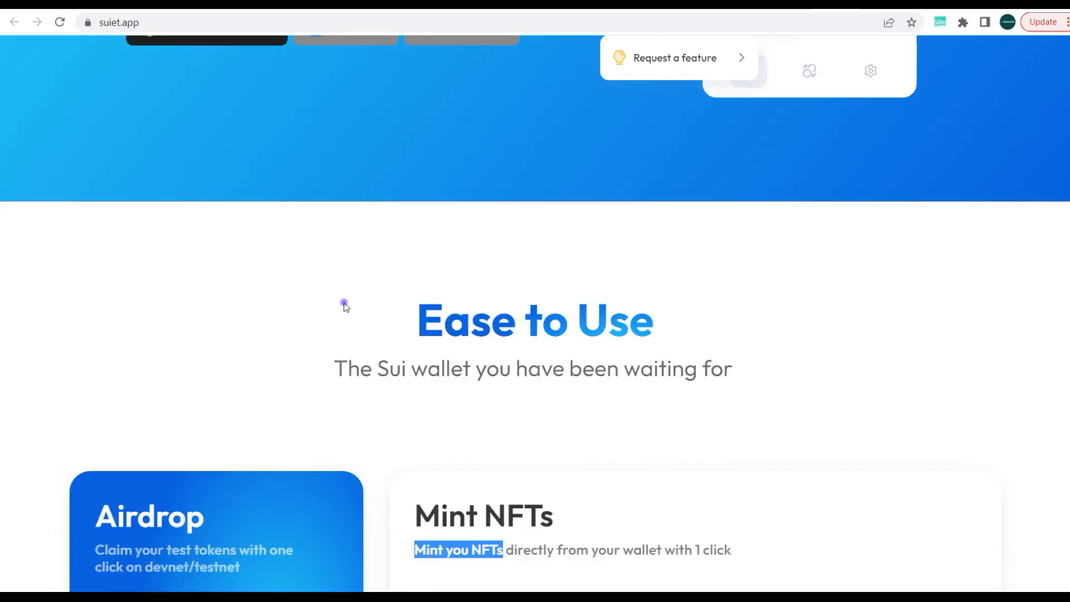
scroll(344, 301, down, 1)
scroll(345, 299, down, 2)
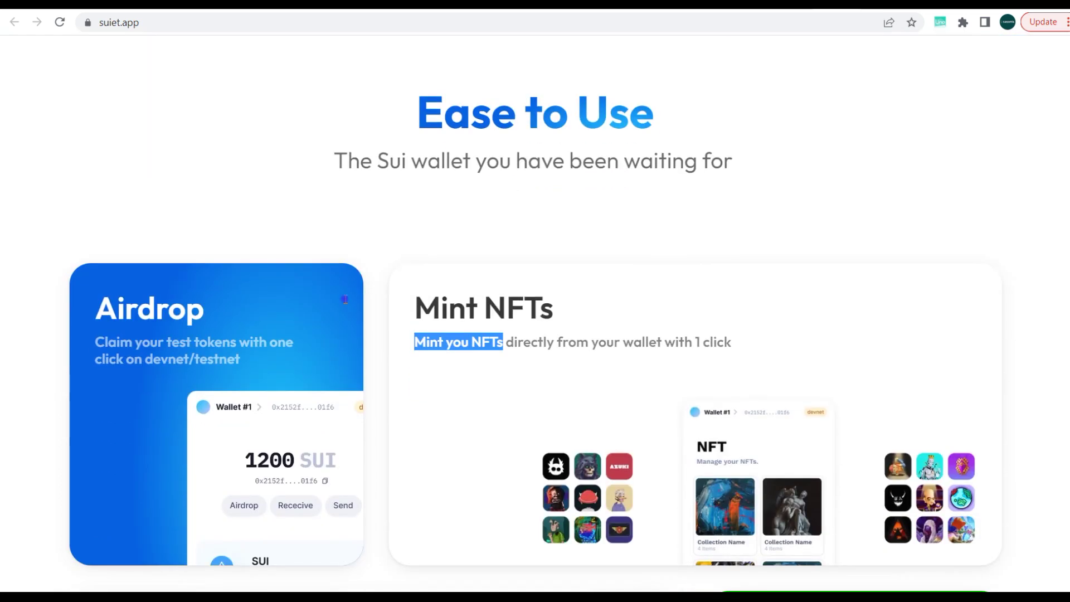
scroll(346, 299, down, 2)
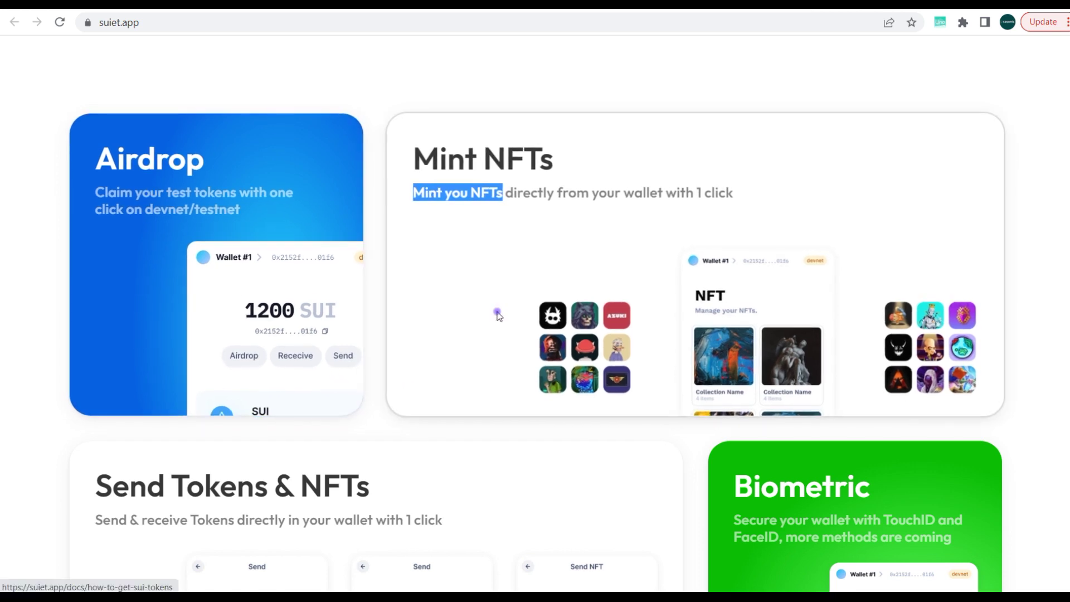
scroll(437, 446, down, 6)
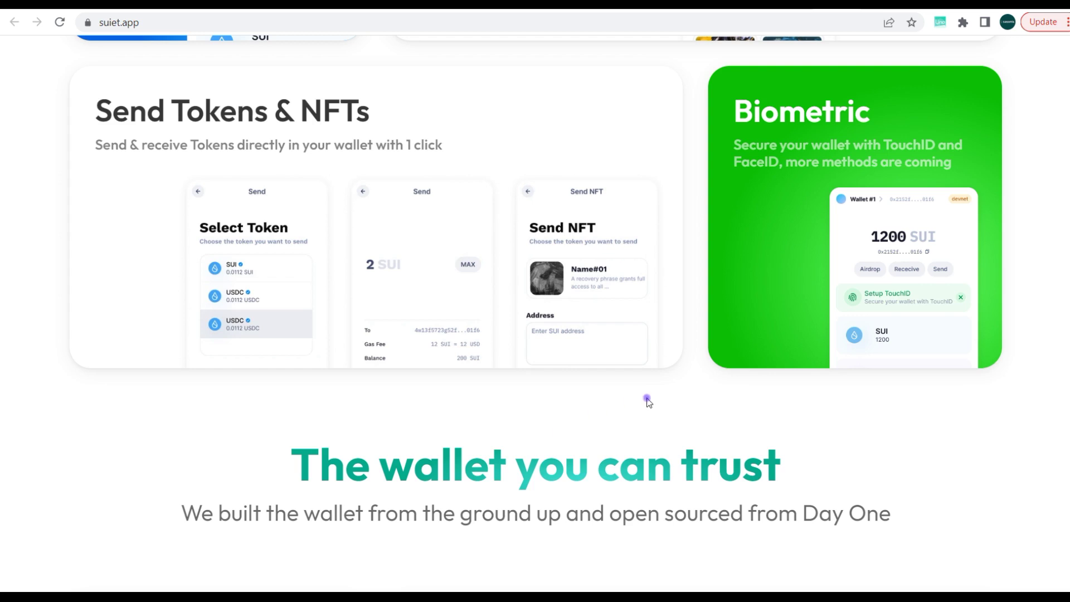
scroll(648, 402, down, 8)
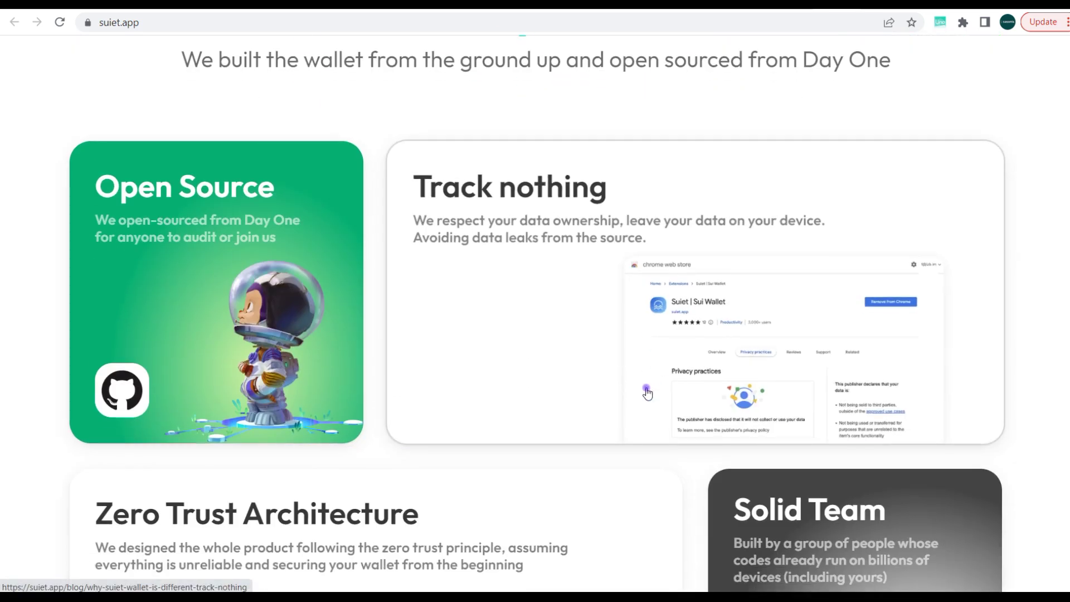
scroll(646, 392, down, 3)
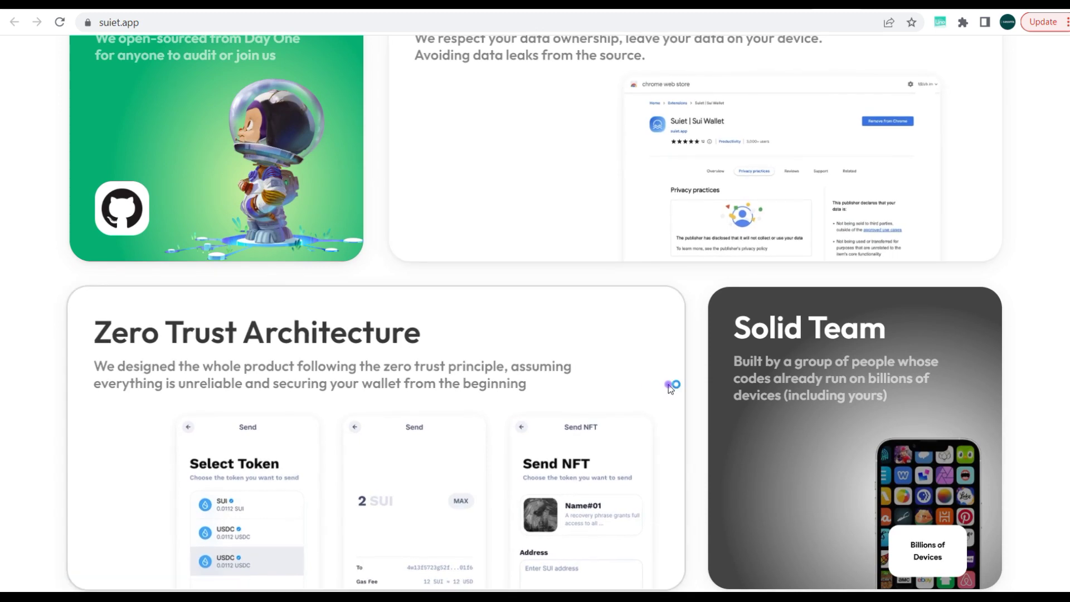
scroll(669, 379, down, 3)
scroll(669, 376, down, 4)
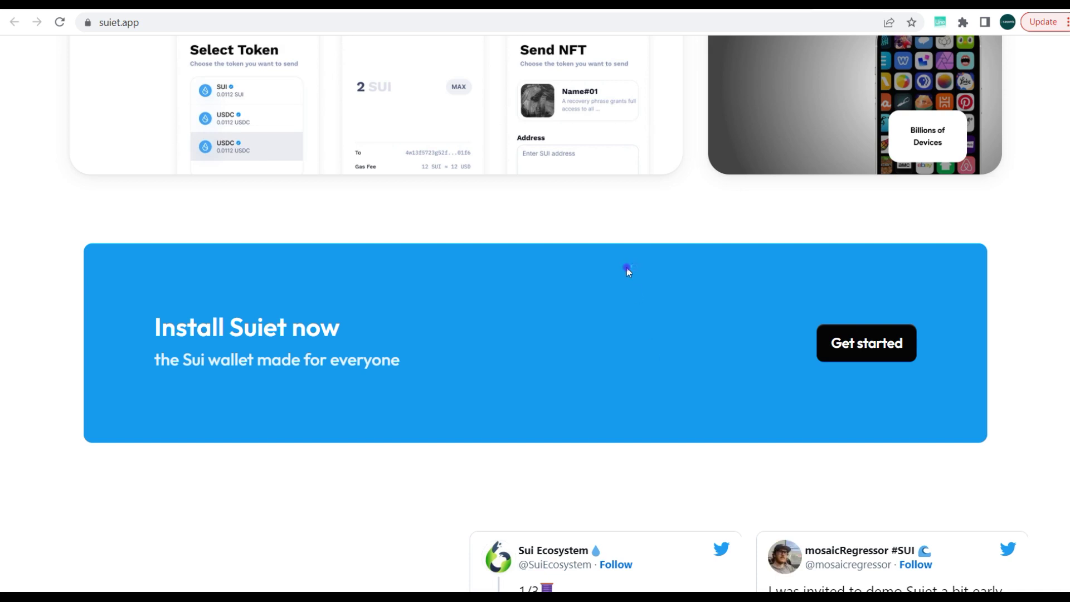
scroll(626, 269, up, 10)
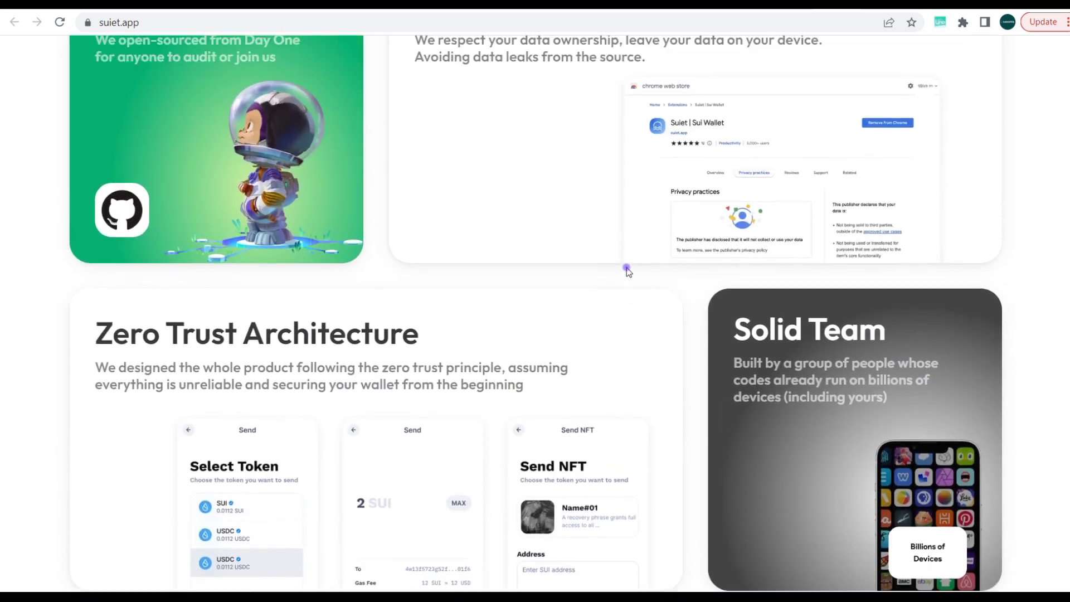
scroll(626, 269, up, 10)
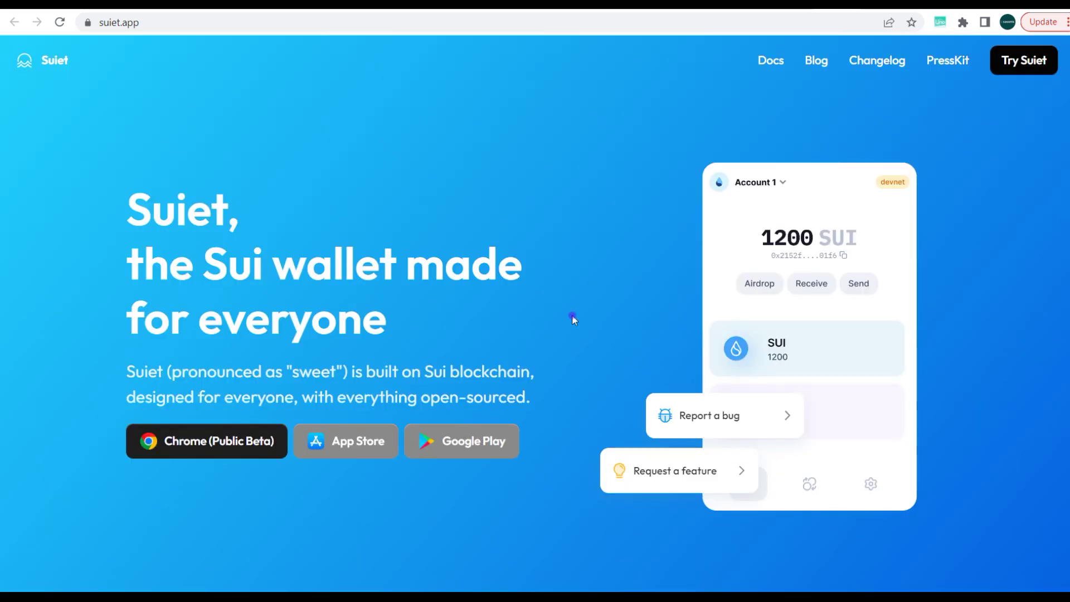
scroll(572, 310, down, 2)
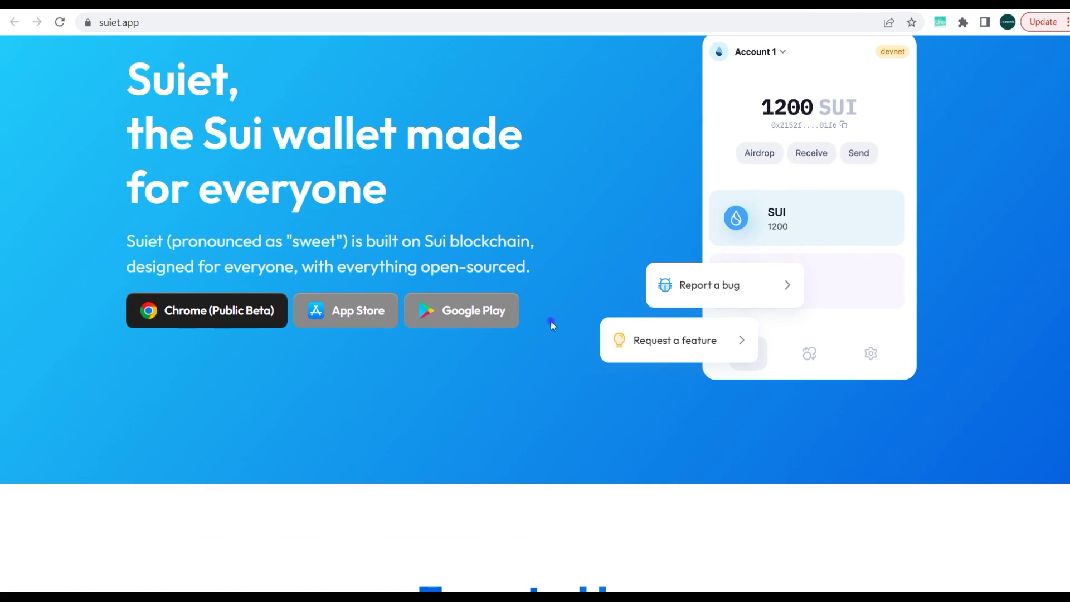
scroll(507, 348, up, 2)
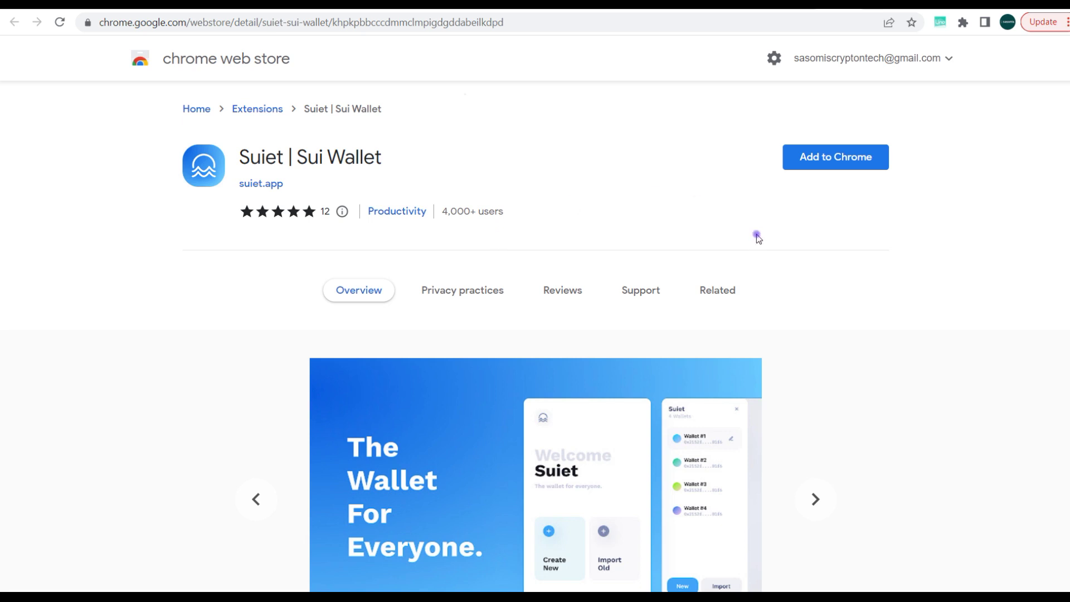
Add the Suiet | Sui Wallet extension to Chrome and launch it from the Extensions menu.
click(810, 160)
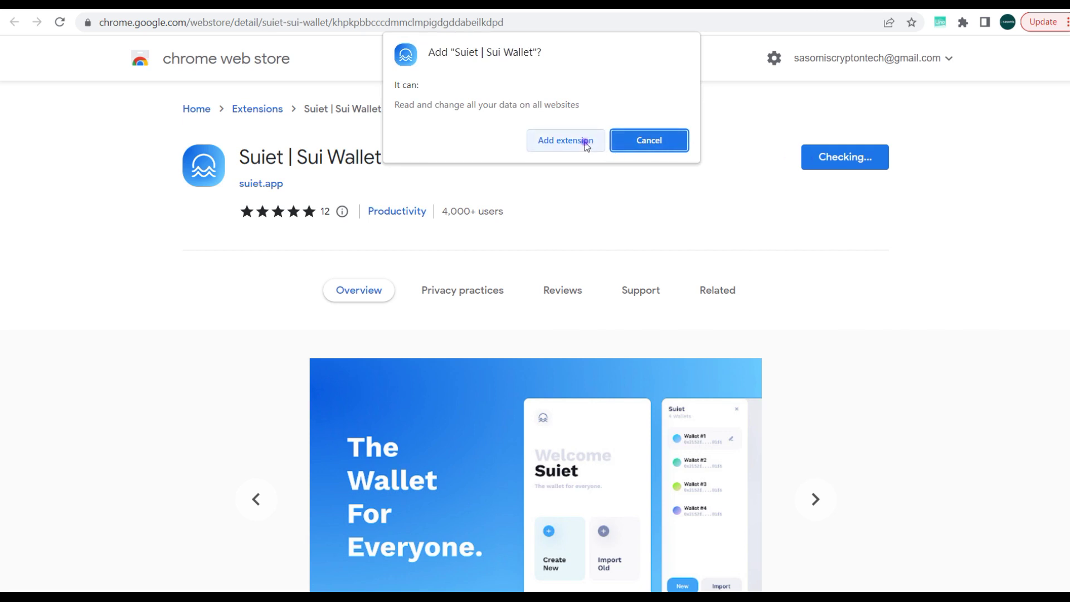
click(584, 142)
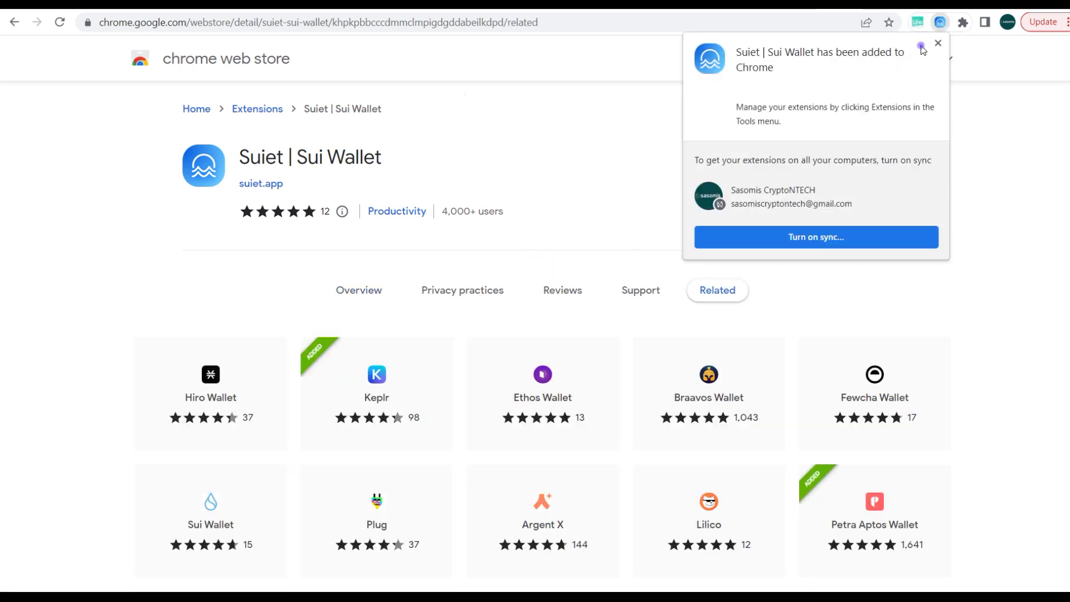
click(936, 43)
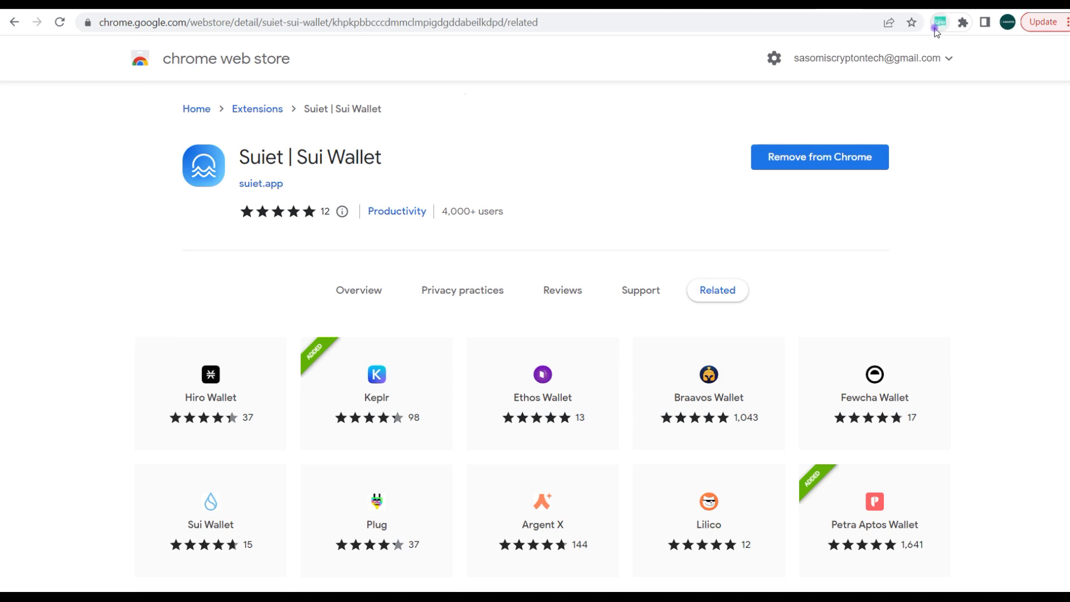
click(965, 23)
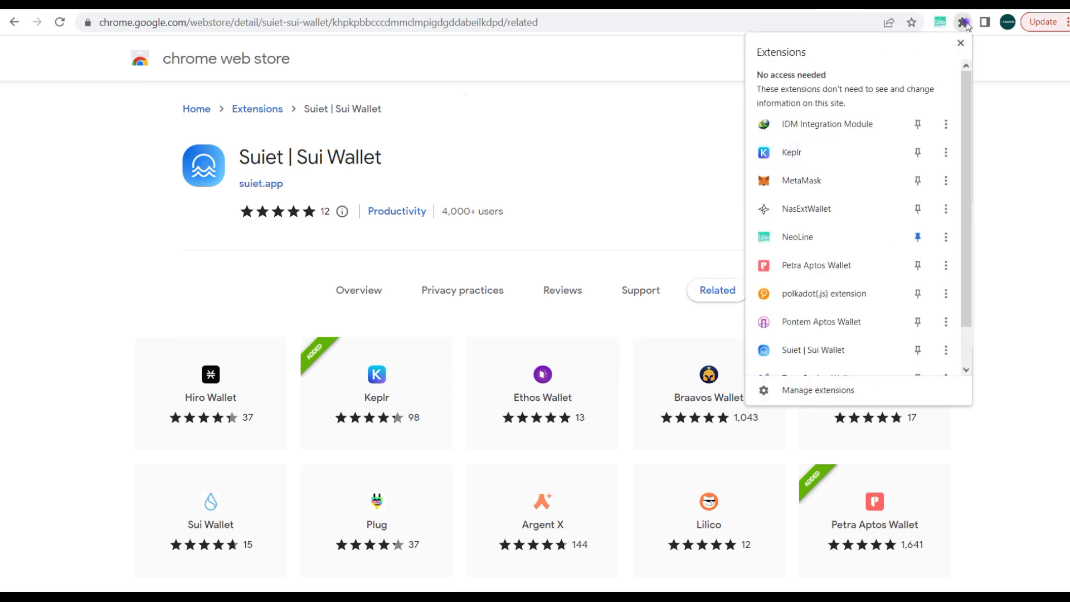
scroll(819, 287, down, 1)
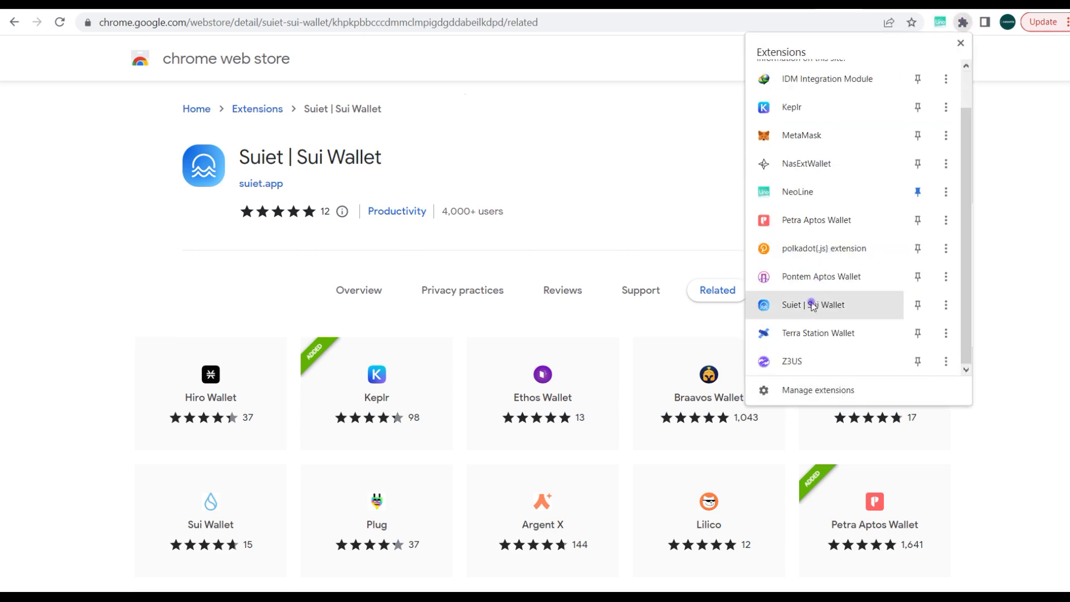
click(813, 305)
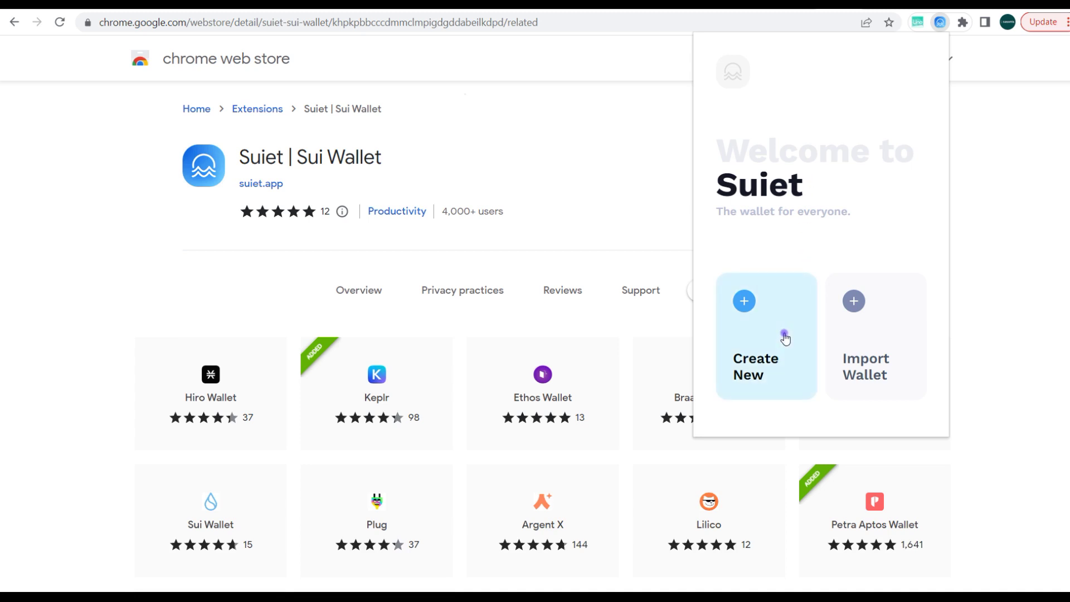
Create a new wallet, entering and confirming its password to reach the recovery-phrase backup.
click(766, 328)
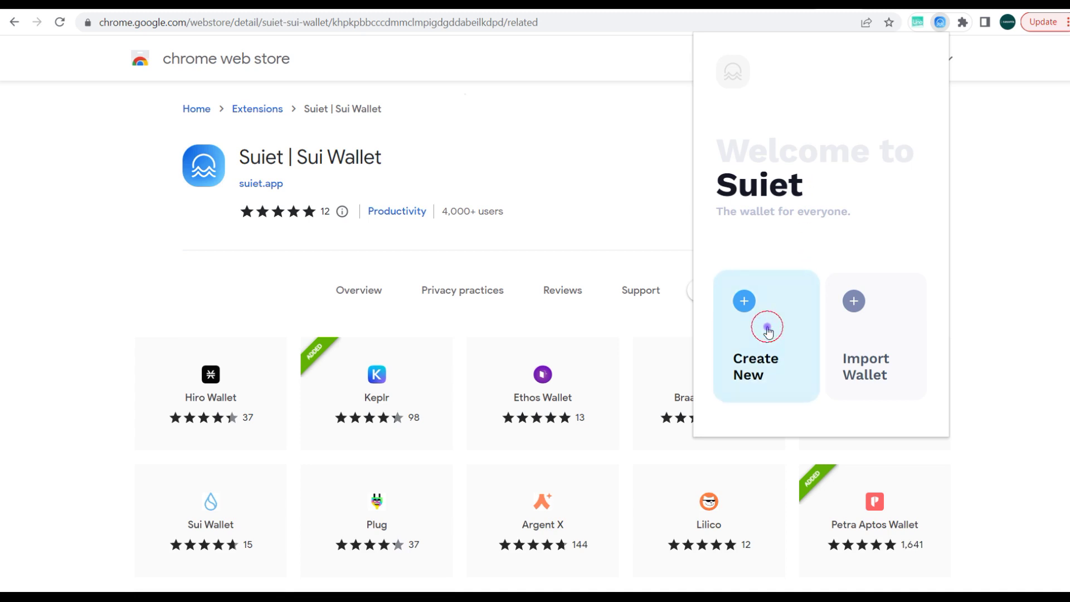
click(769, 248)
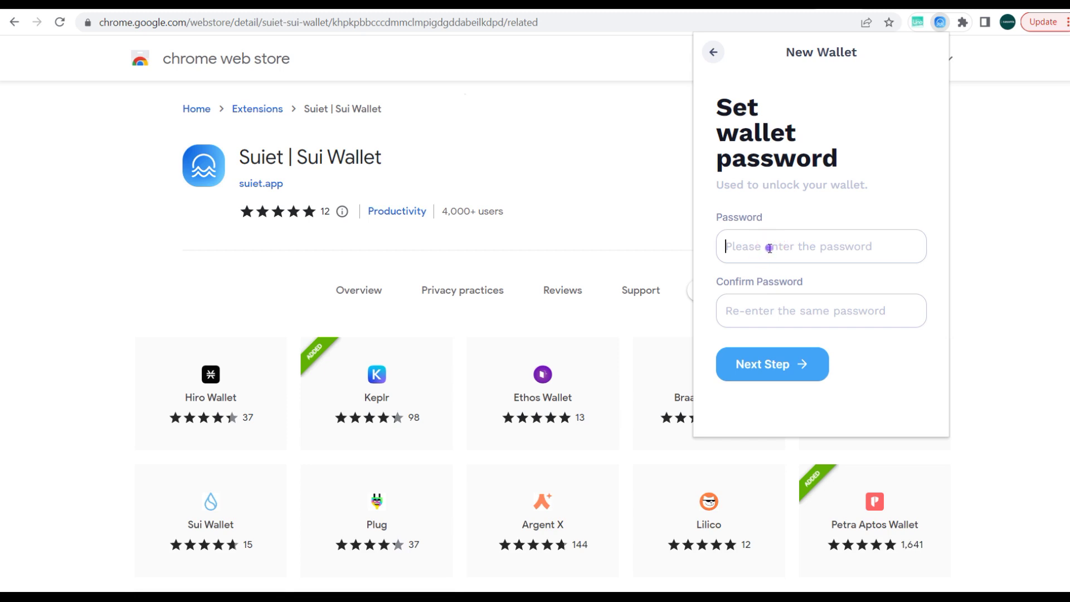
text(123)
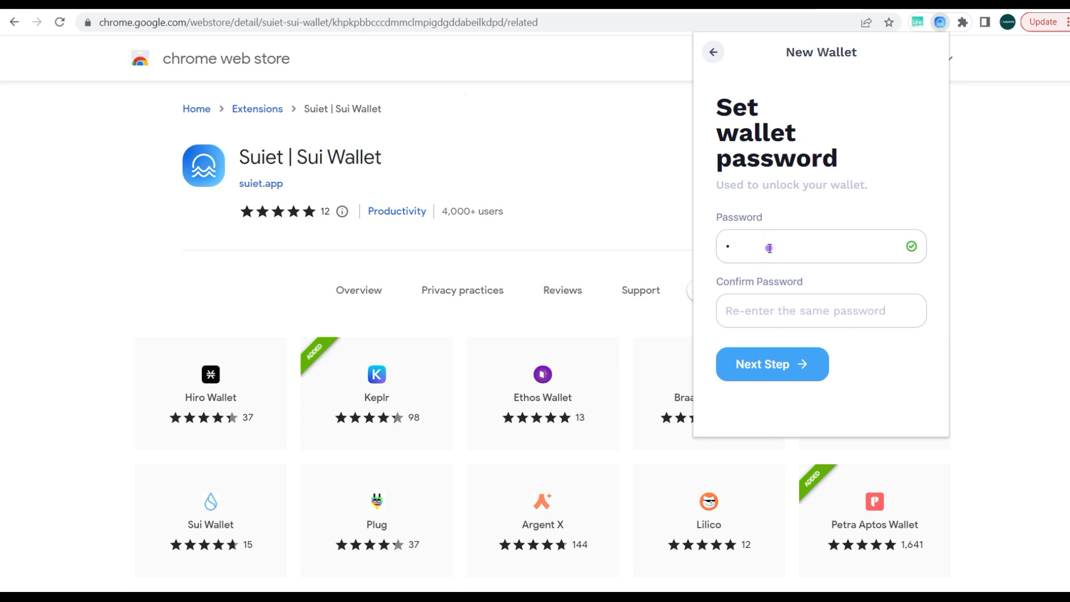
text(4567)
key(Tab)
text(12345)
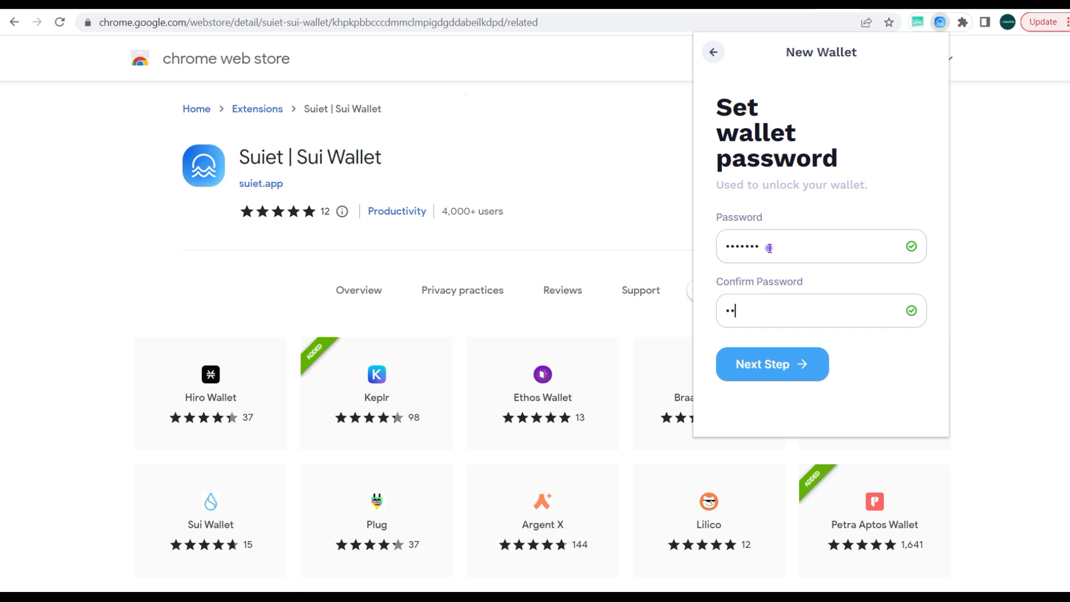
text(67)
click(800, 375)
click(800, 375)
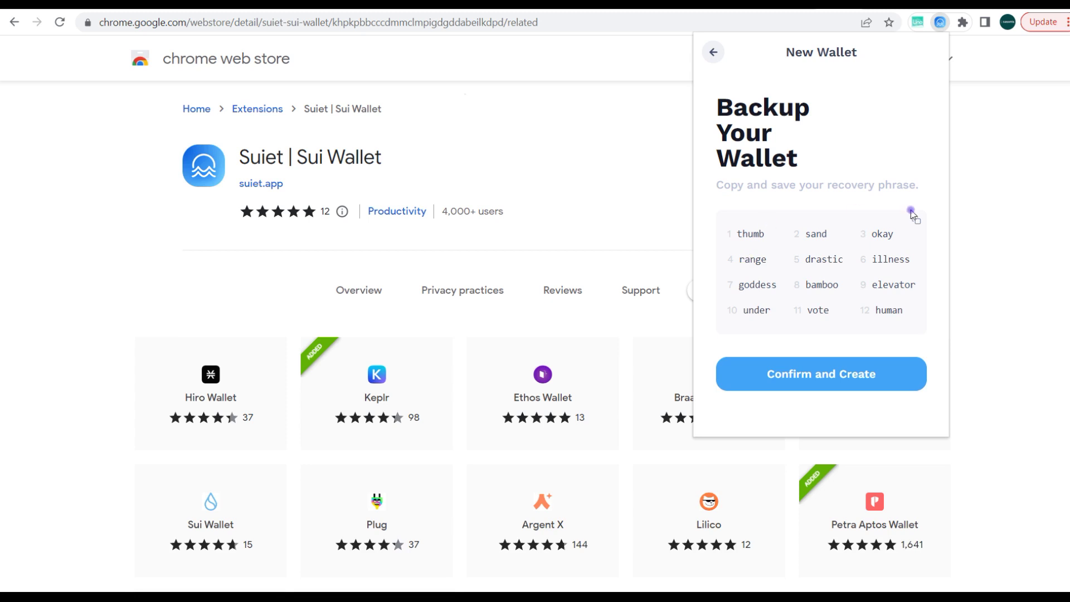
Copy the 12-word recovery phrase and confirm to create Wallet #1 on devnet.
click(917, 222)
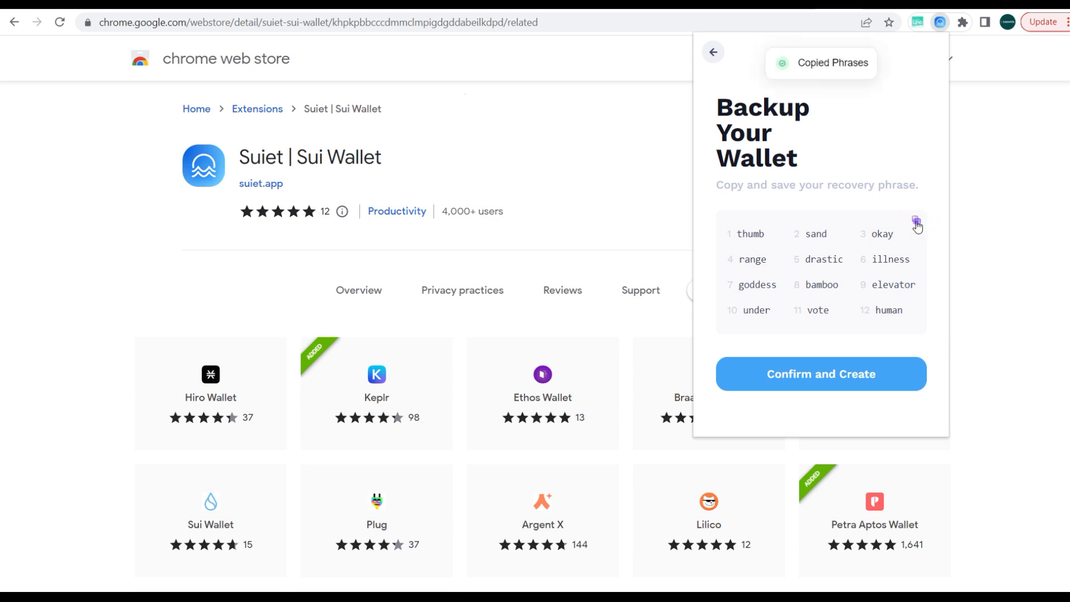
click(830, 381)
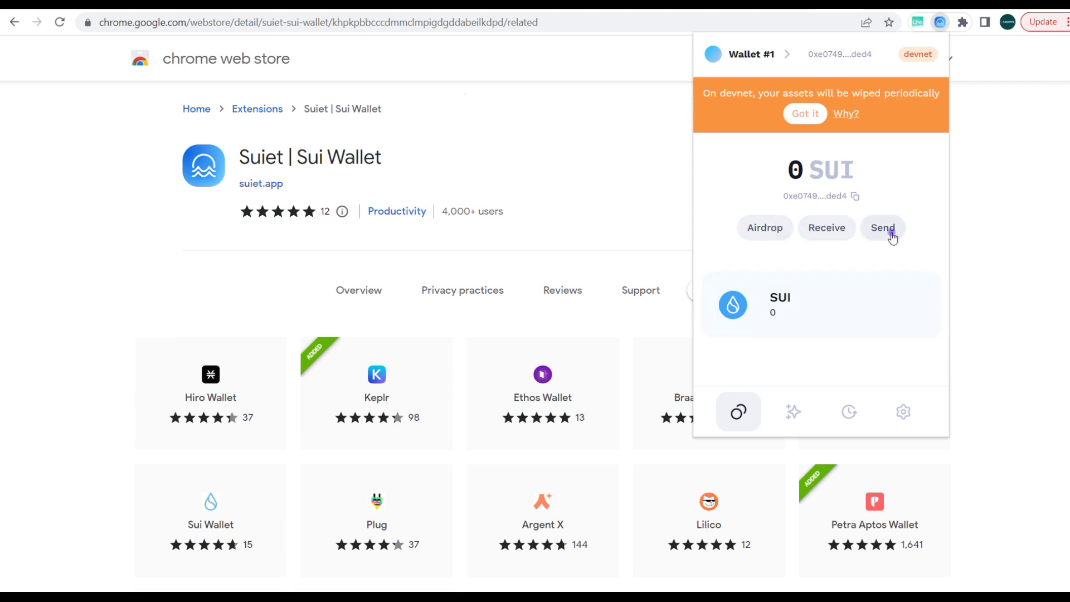
Request two devnet SUI airdrops, then bring up the network choices.
click(778, 237)
click(778, 237)
click(908, 56)
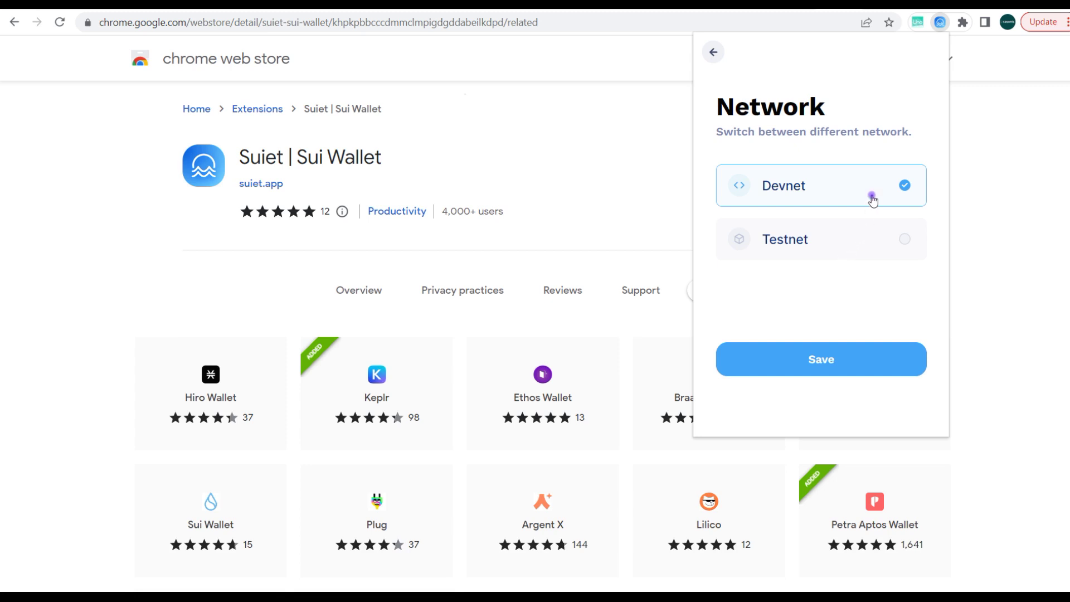
Switch the wallet from Devnet to Testnet and save, then reopen the network list.
click(902, 240)
click(853, 359)
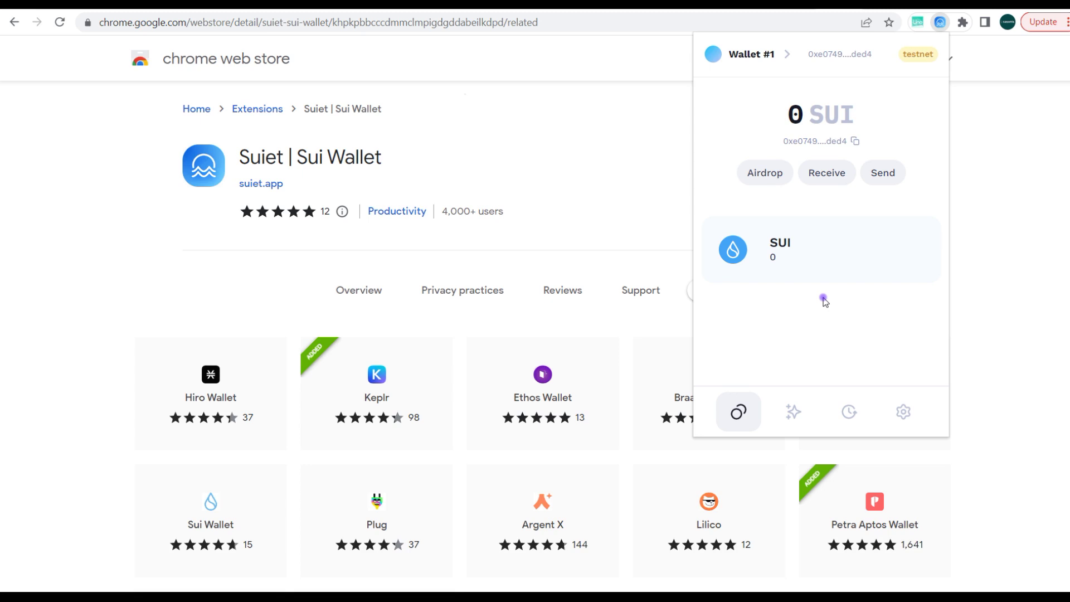
click(915, 56)
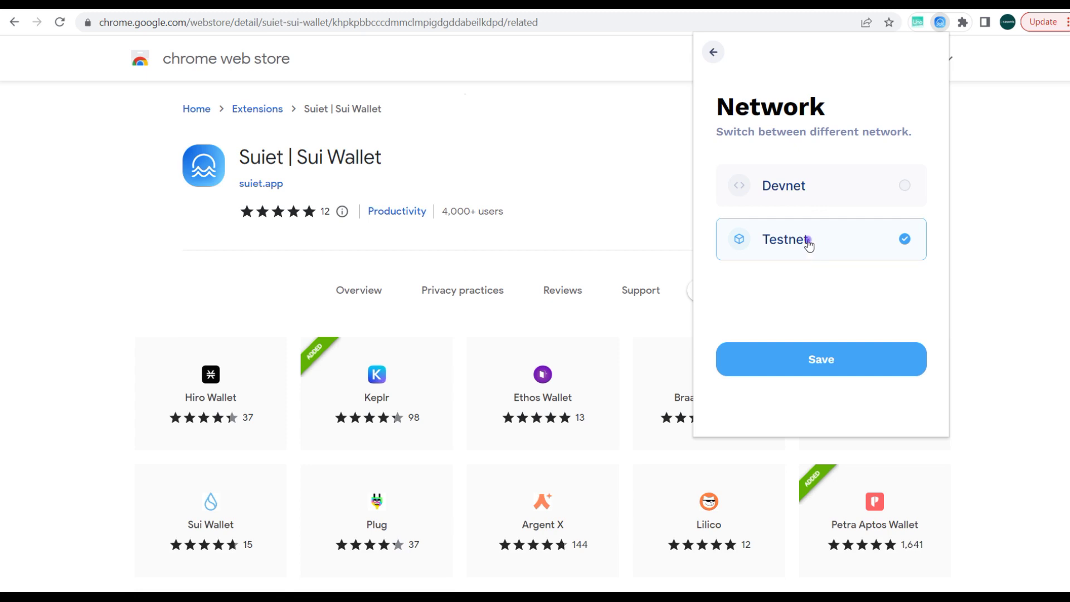
Leave the Network page and return to the Wallet #1 home on testnet.
click(713, 55)
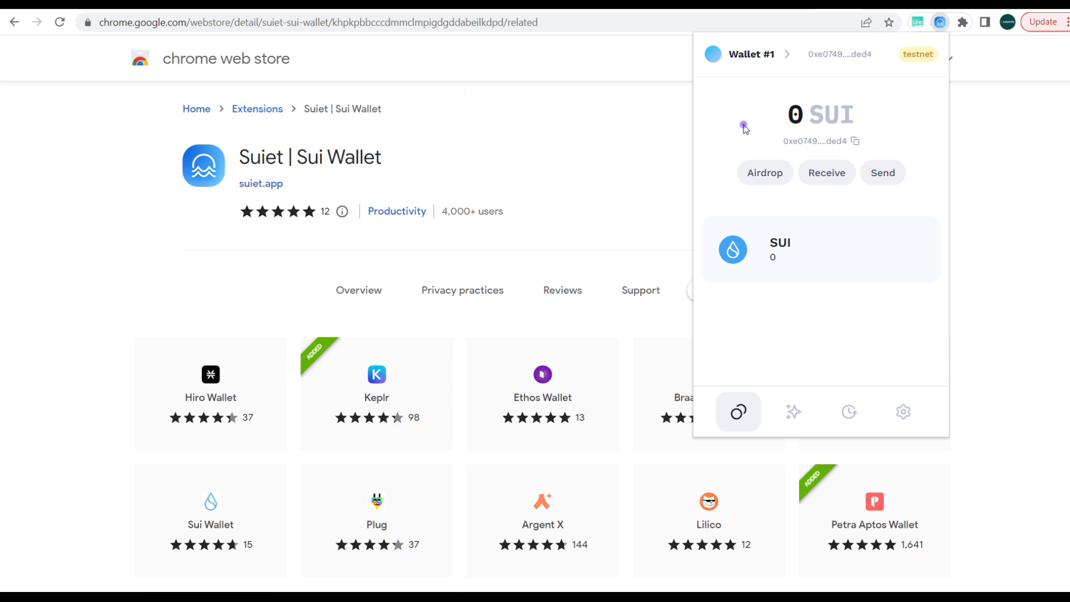
Request a testnet SUI airdrop and view the empty NFT page.
click(769, 172)
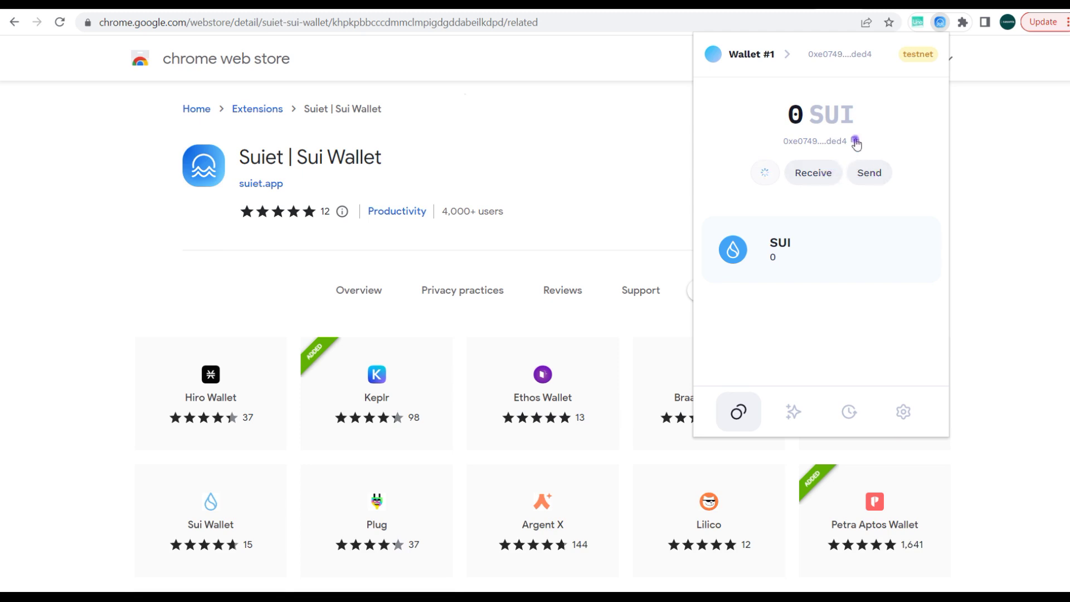
click(796, 409)
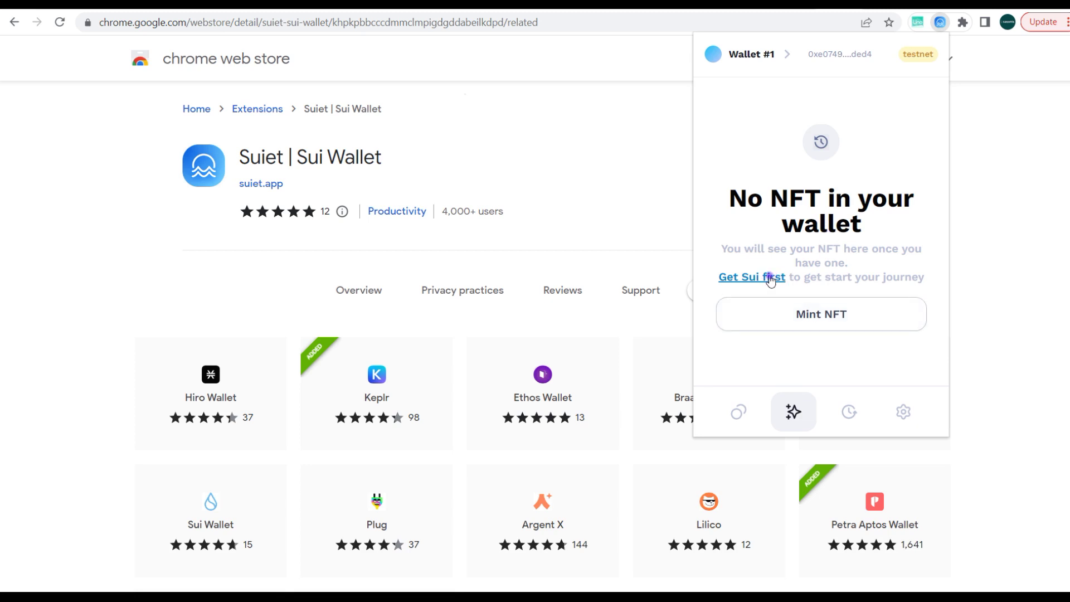
View the empty transaction history, then the Wallet #1 settings page.
click(849, 415)
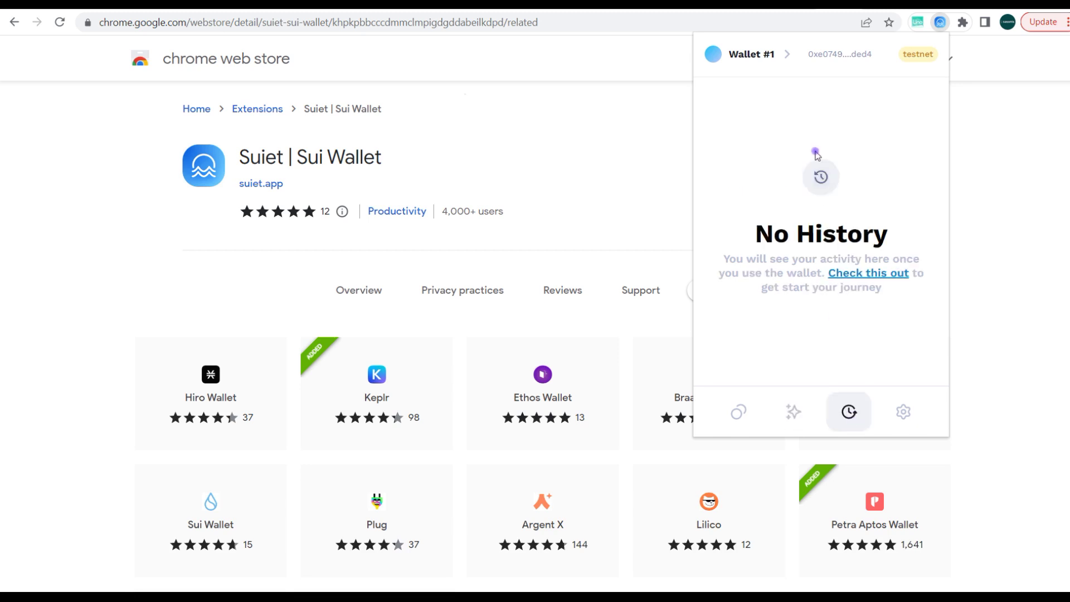
click(908, 413)
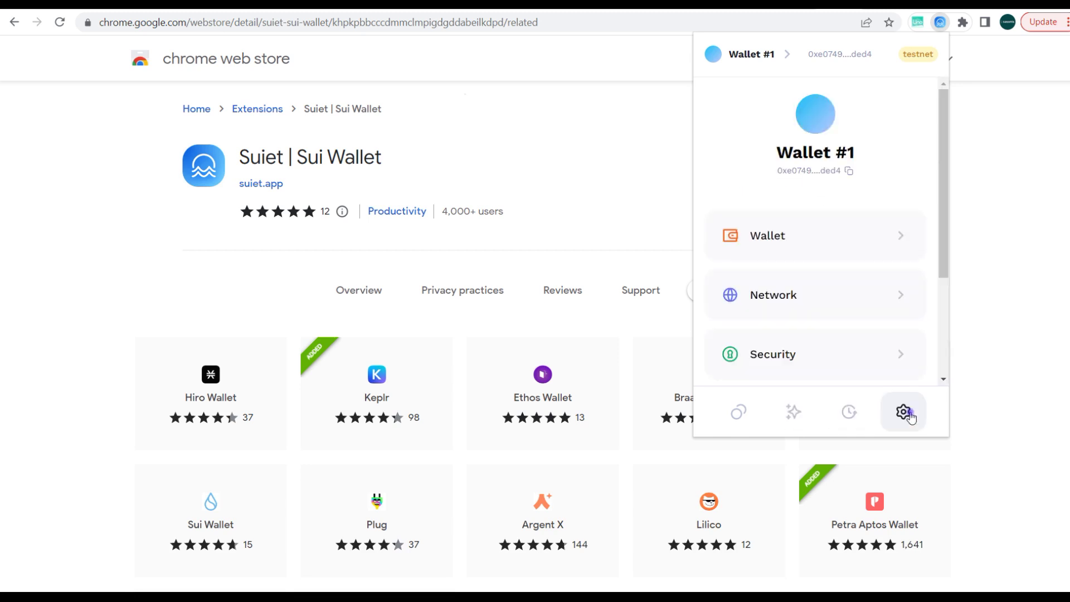
scroll(839, 278, down, 2)
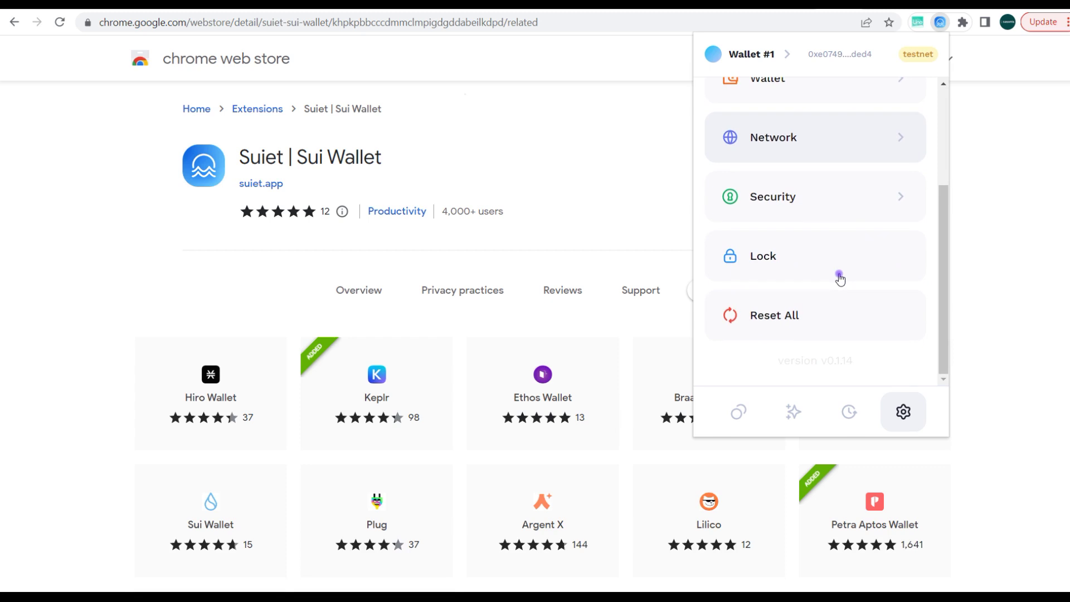
scroll(840, 278, up, 1)
scroll(839, 278, up, 2)
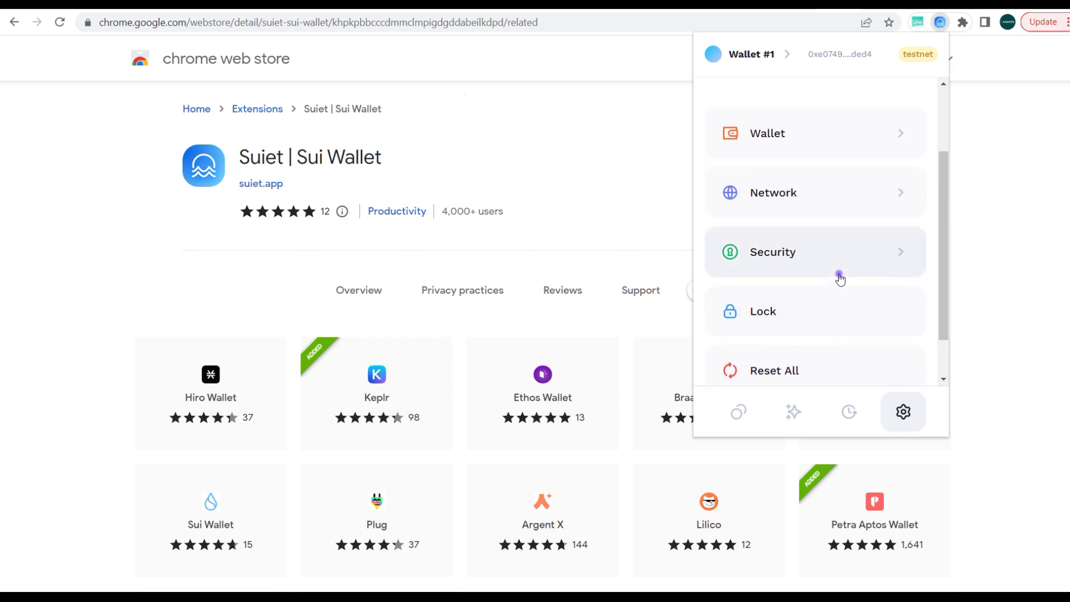
Look at the Security and Network settings pages, returning to settings after each.
click(830, 287)
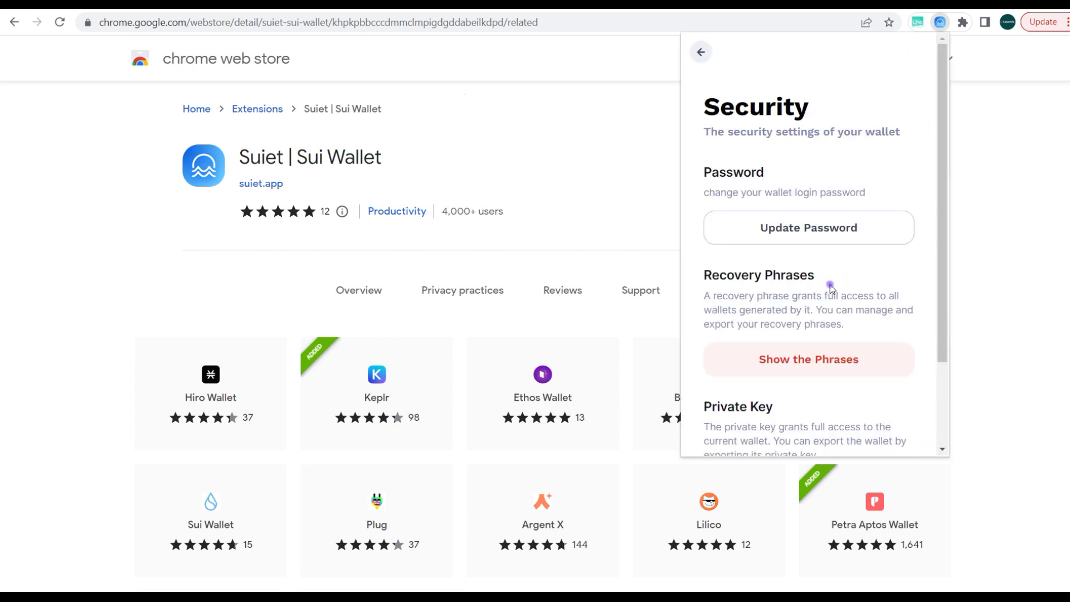
scroll(762, 149, down, 2)
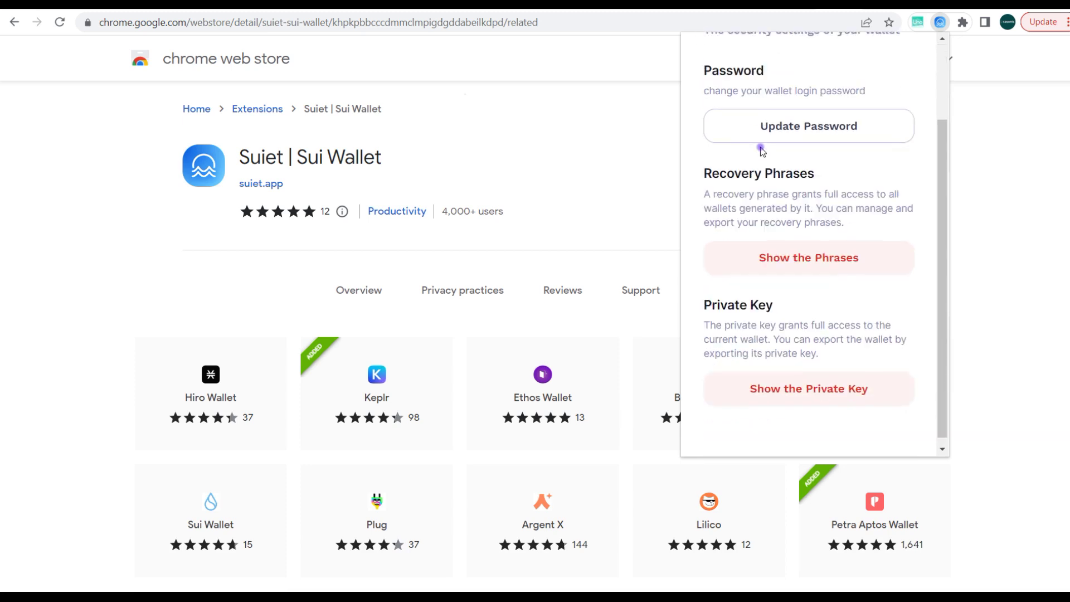
scroll(761, 150, up, 2)
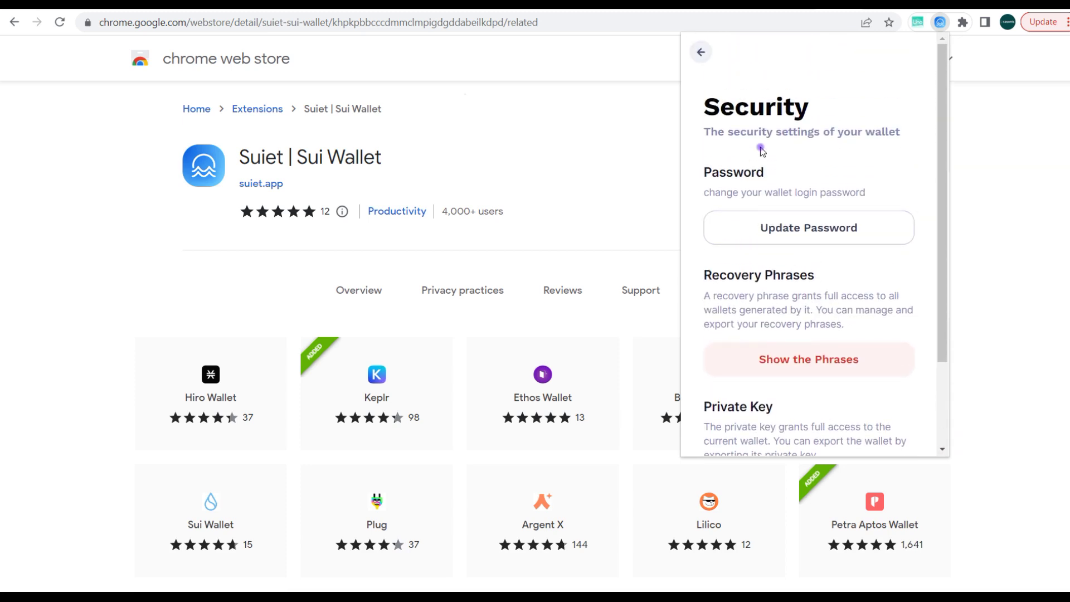
click(704, 51)
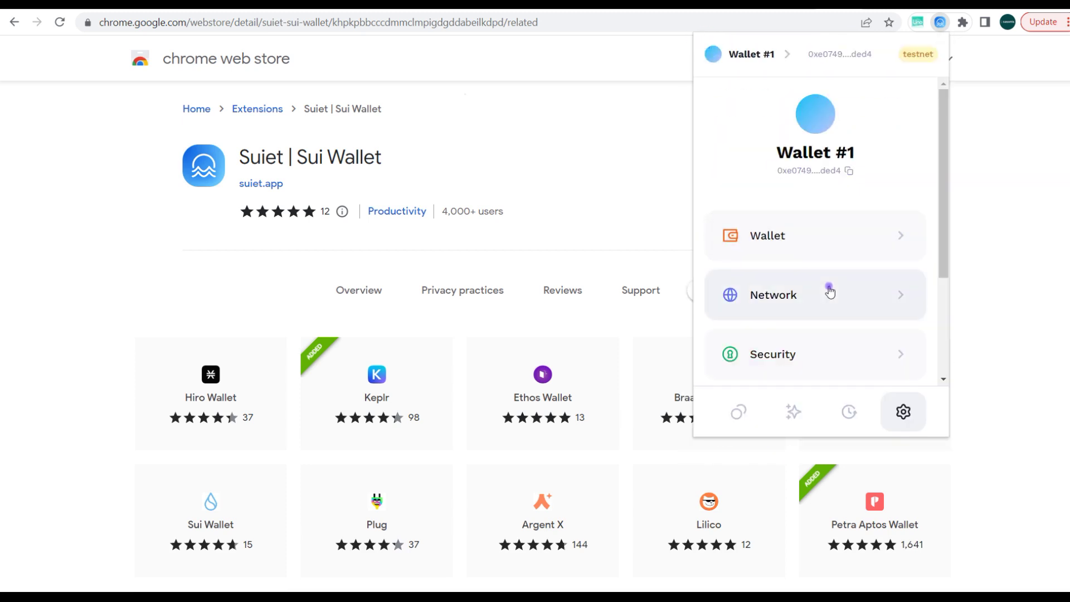
click(813, 301)
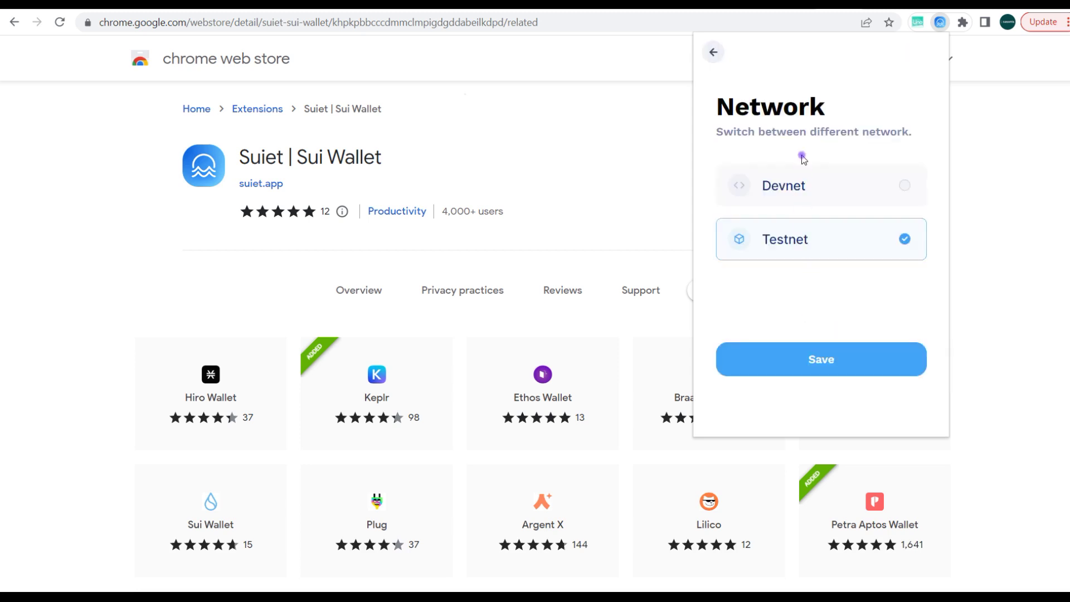
click(713, 53)
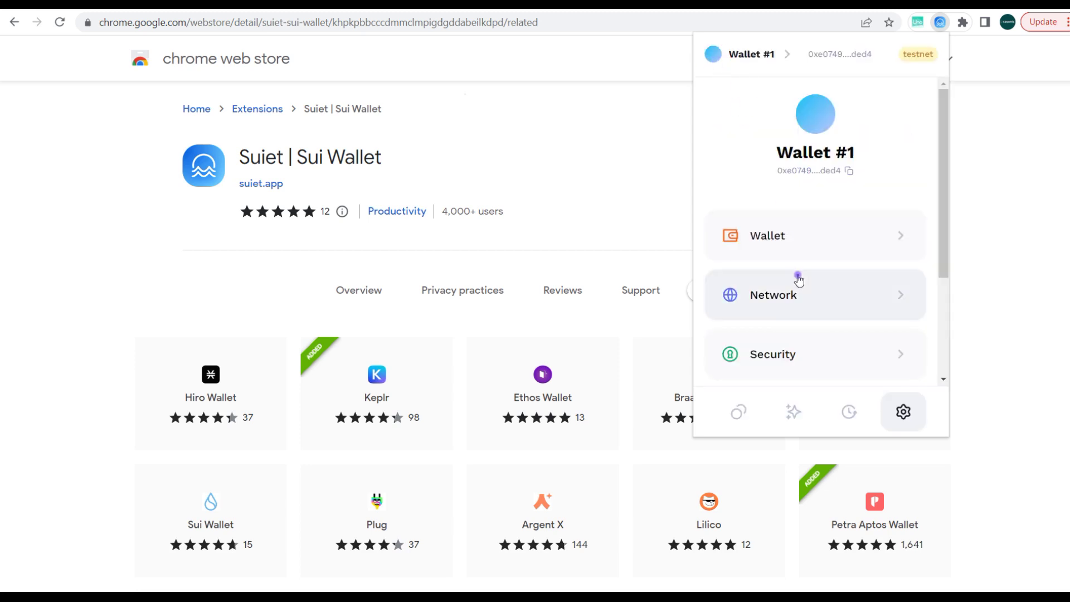
View the wallet name editor and the wallet list, then return to the testnet home.
click(798, 238)
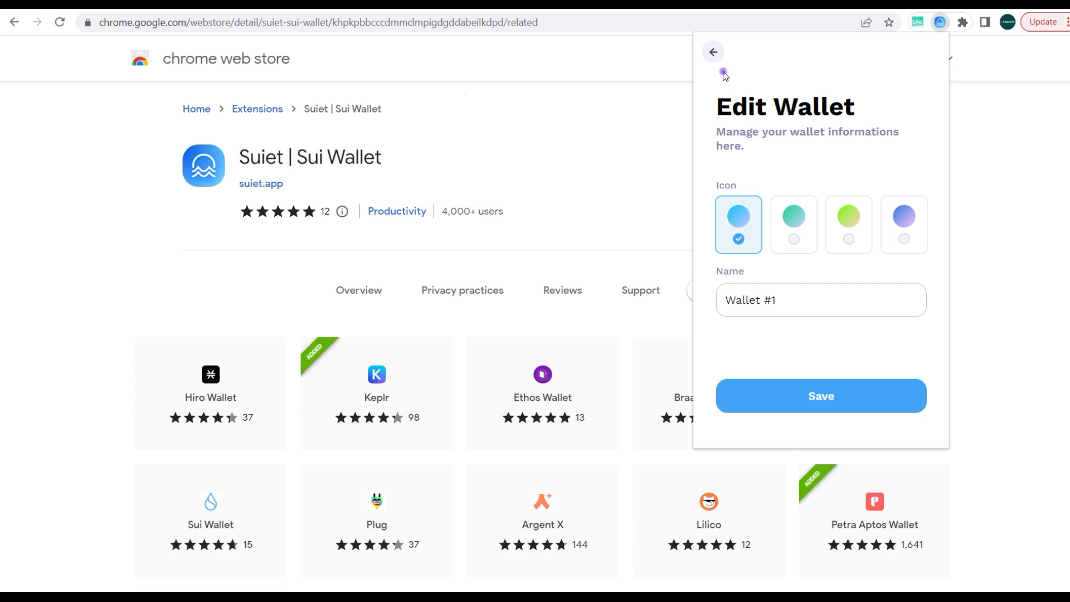
click(714, 54)
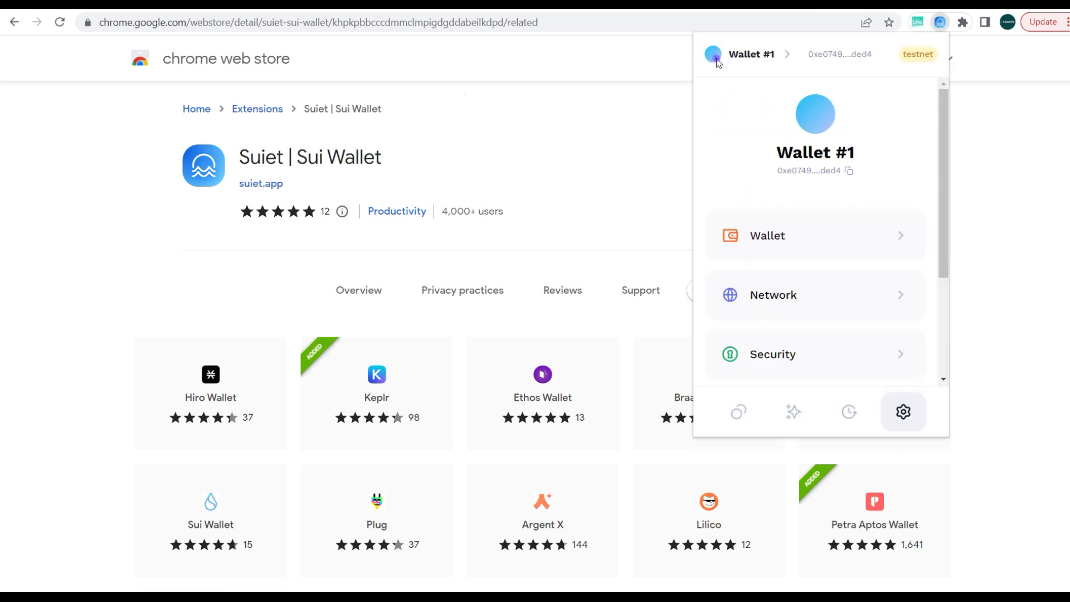
click(767, 48)
click(785, 52)
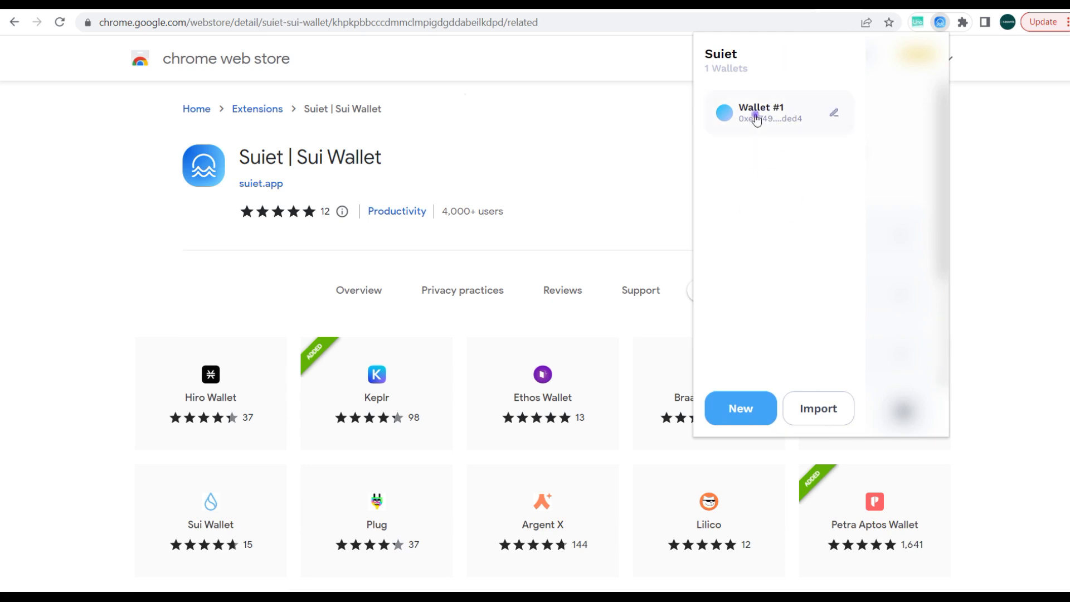
click(752, 411)
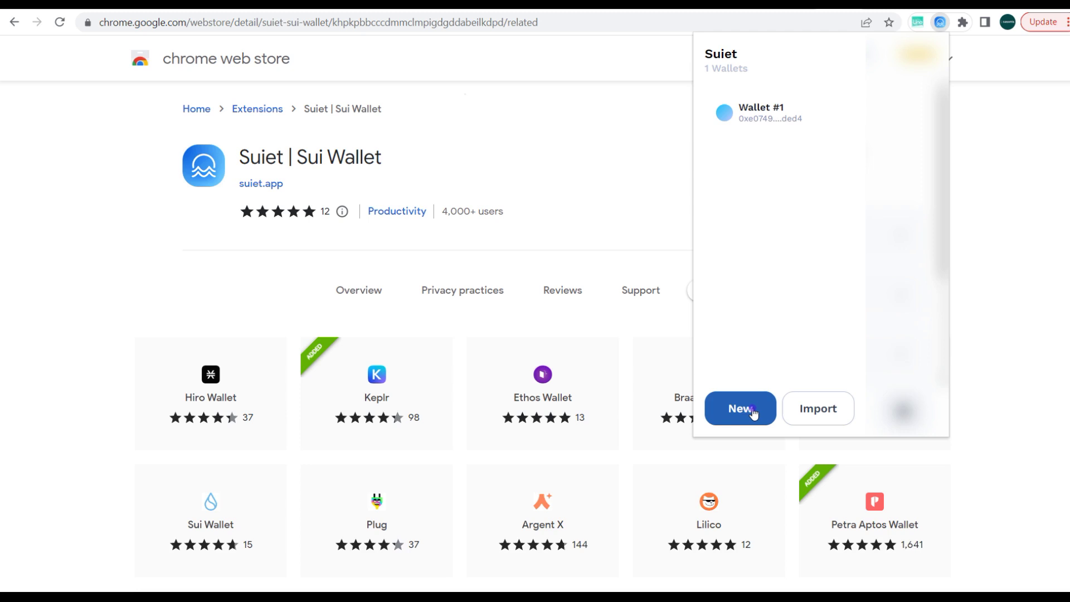
click(895, 287)
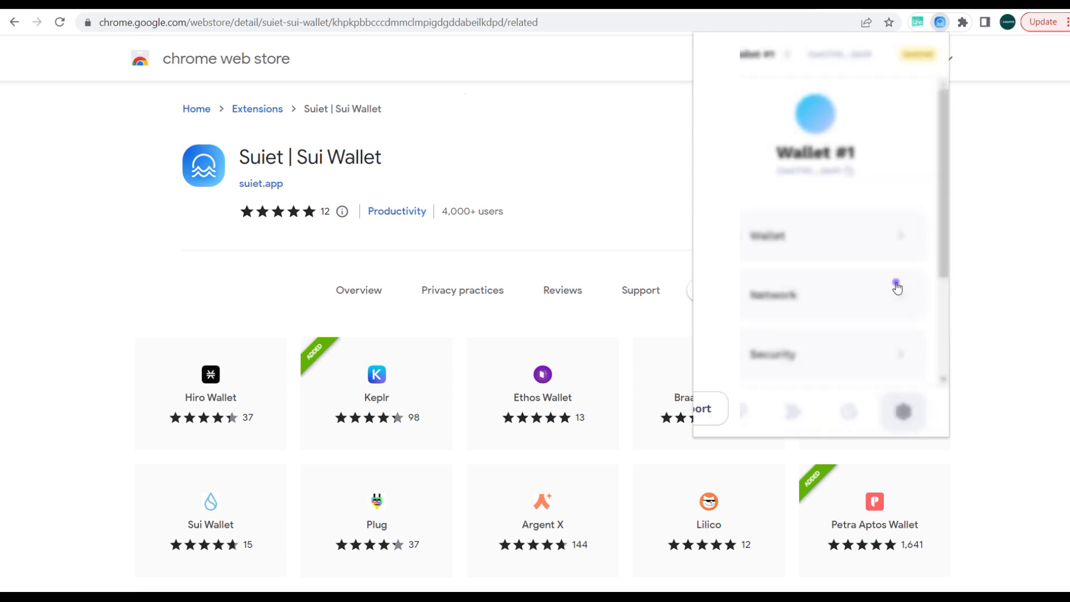
click(733, 413)
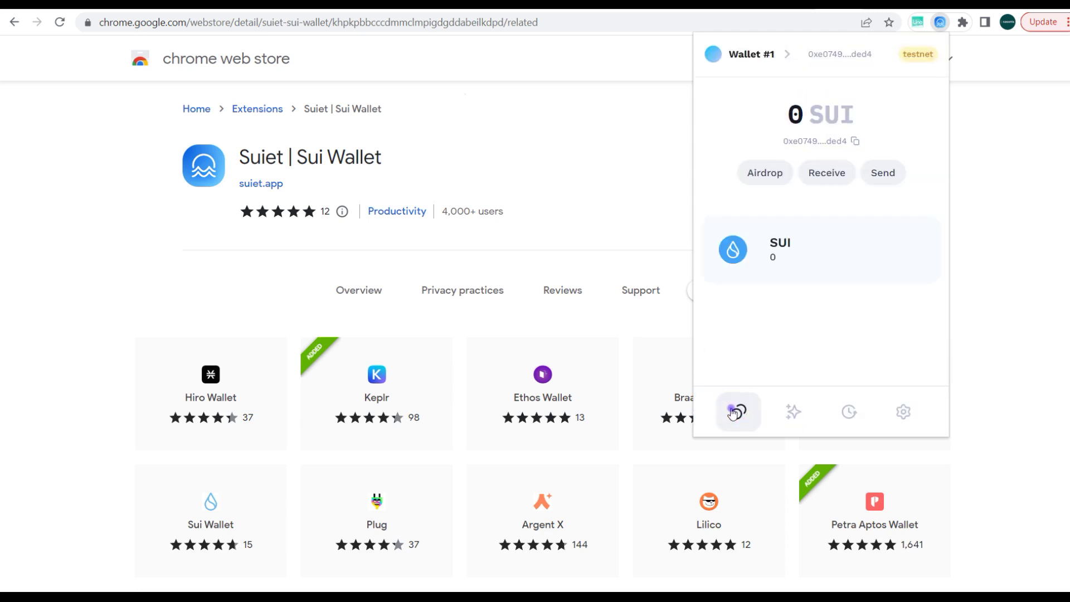